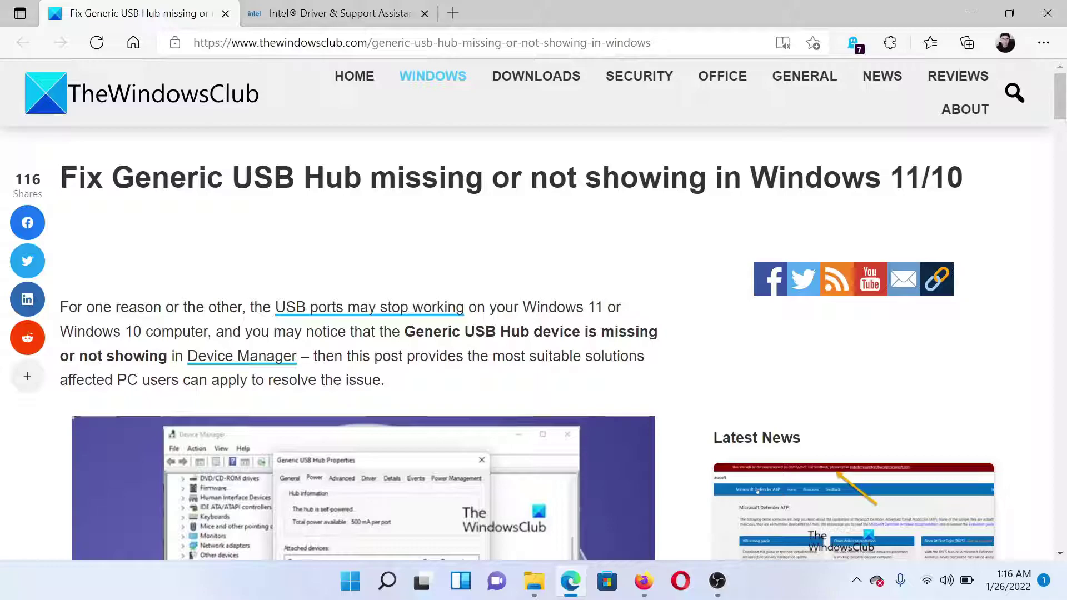
{"action": "scroll", "coordinate": [448, 383], "scroll_direction": "down", "scroll_amount": 2}
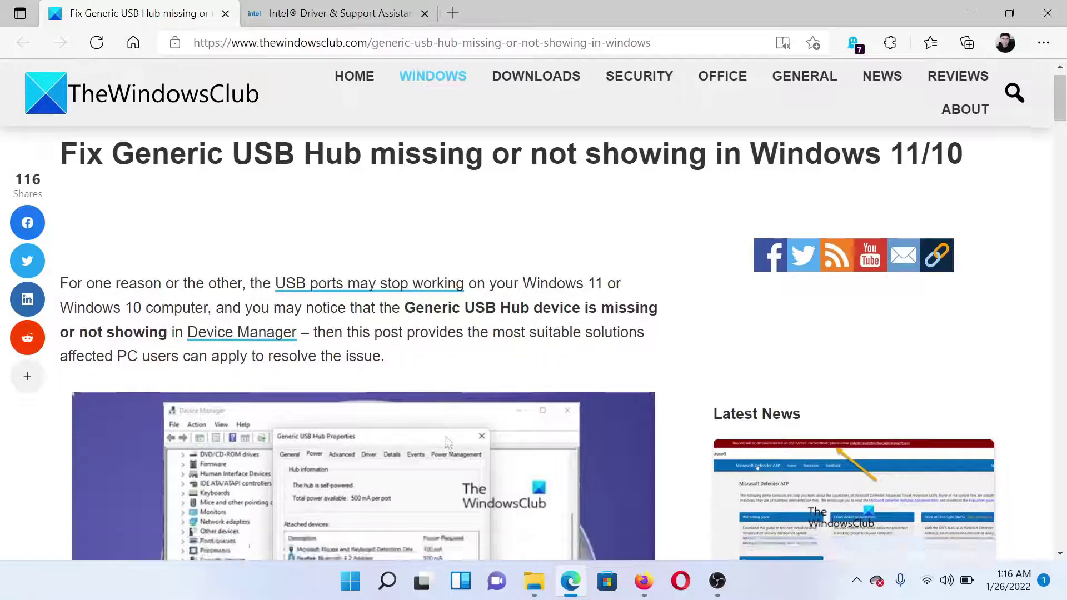
{"action": "scroll", "coordinate": [448, 392], "scroll_direction": "down", "scroll_amount": 5}
{"action": "scroll", "coordinate": [447, 442], "scroll_direction": "down", "scroll_amount": 3}
{"action": "scroll", "coordinate": [448, 443], "scroll_direction": "down", "scroll_amount": 3}
{"action": "scroll", "coordinate": [448, 442], "scroll_direction": "down", "scroll_amount": 2}
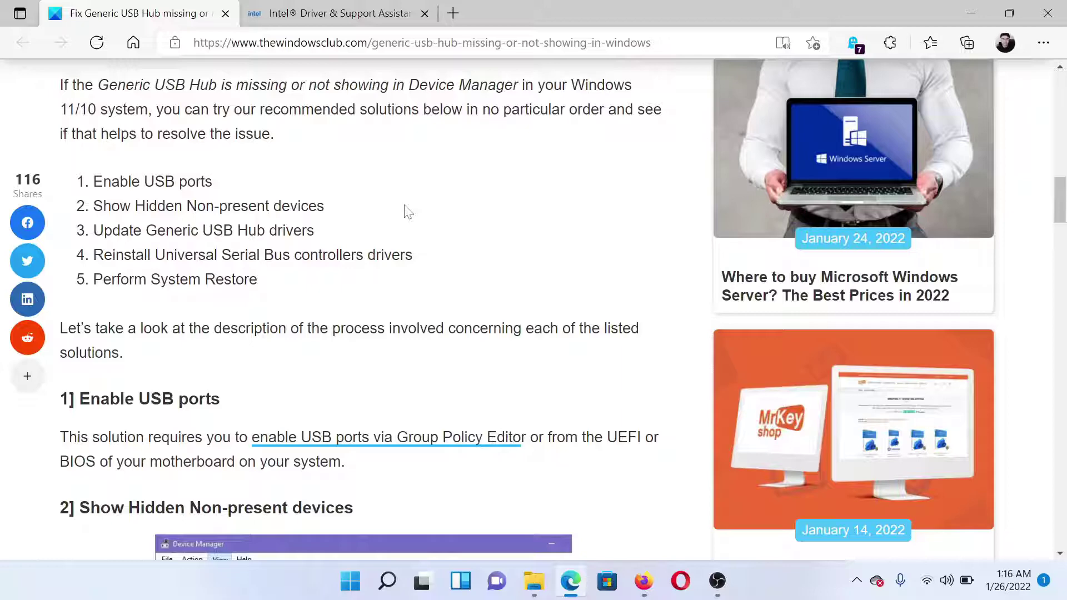
- Launch Device Manager with devmgmt.msc, show hidden devices, and return to the Edge article
{"action": "key", "text": "super+r"}
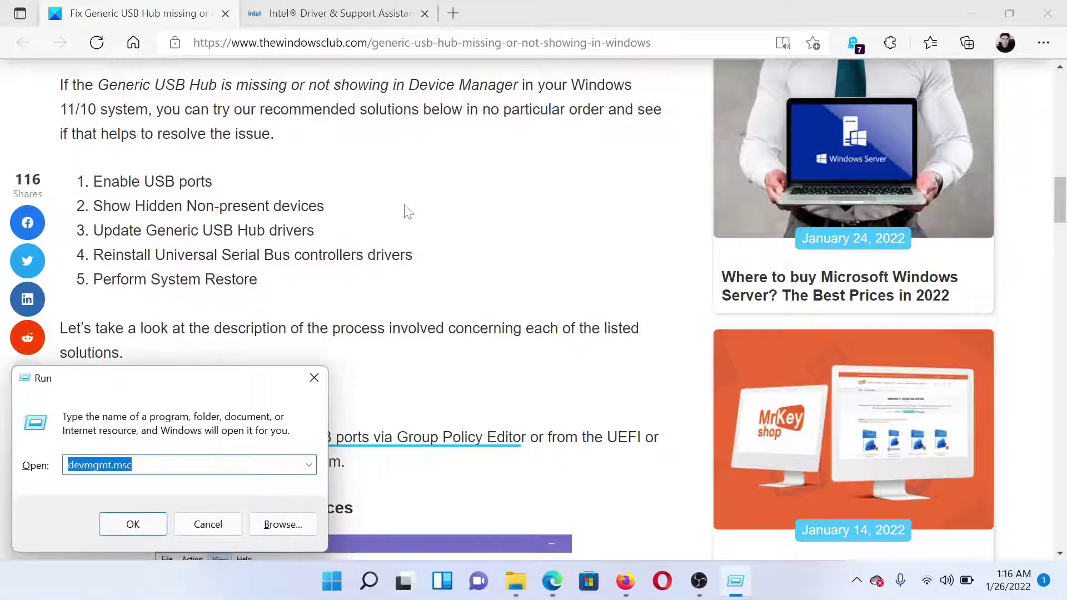
{"action": "type", "text": "devmgmt.msc"}
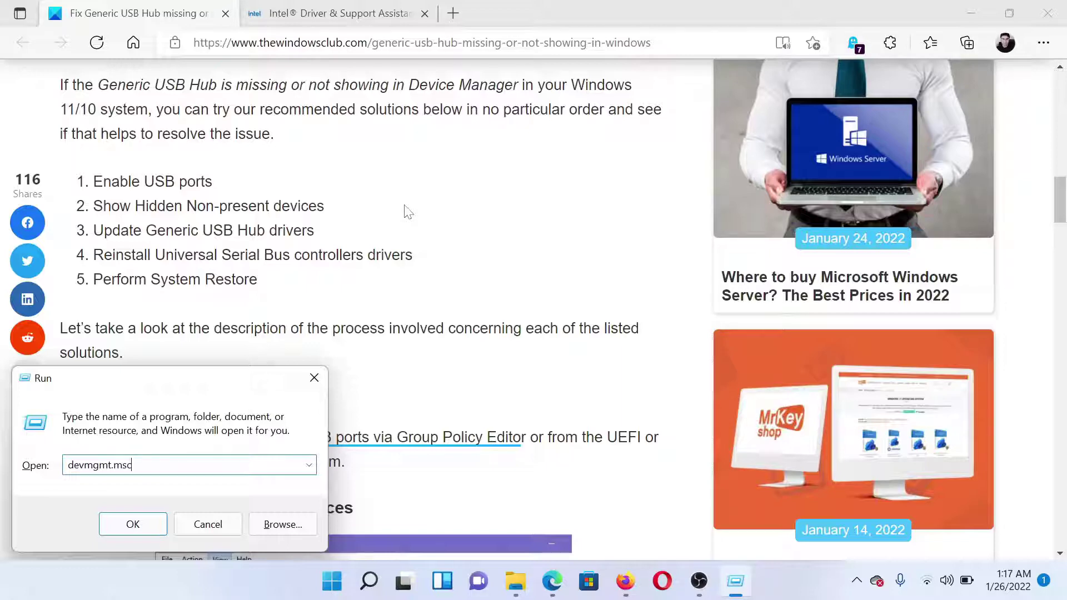
{"action": "key", "text": "Return"}
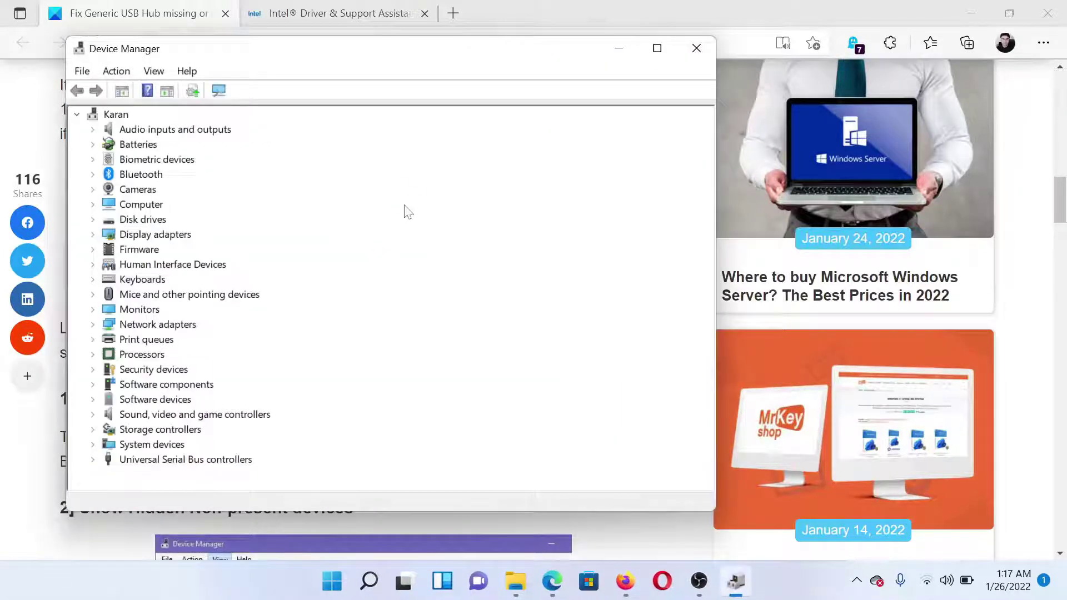
{"action": "left_click", "coordinate": [161, 73]}
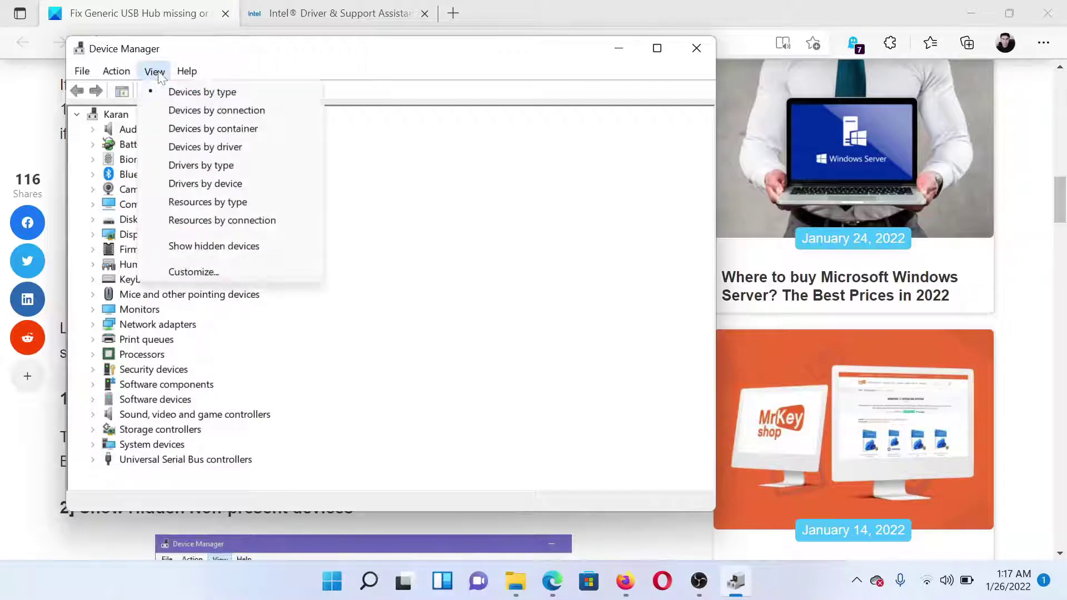
{"action": "left_click", "coordinate": [217, 246]}
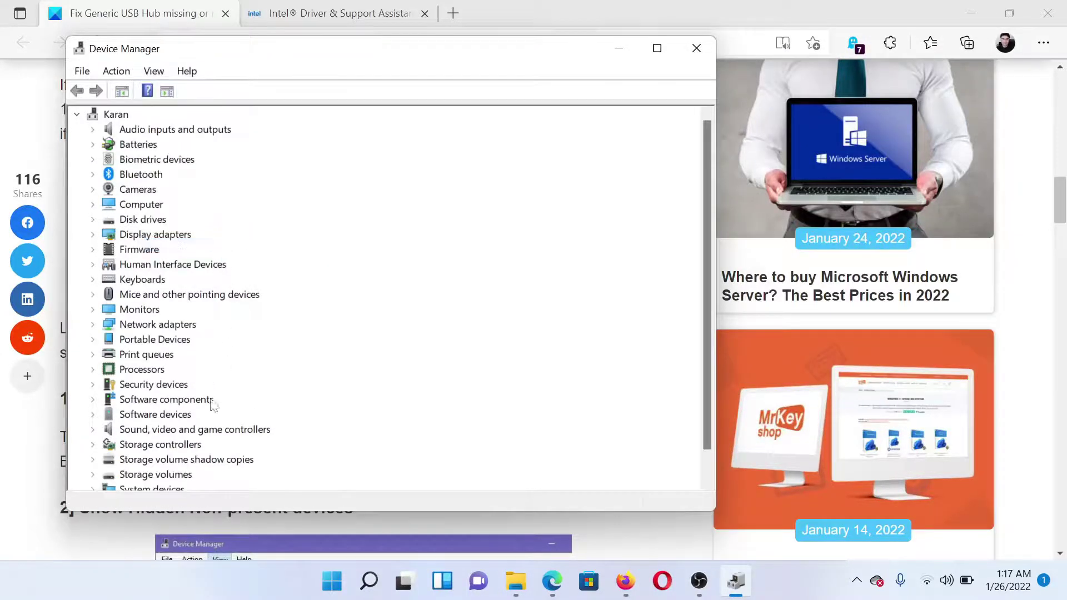
{"action": "left_click", "coordinate": [117, 10]}
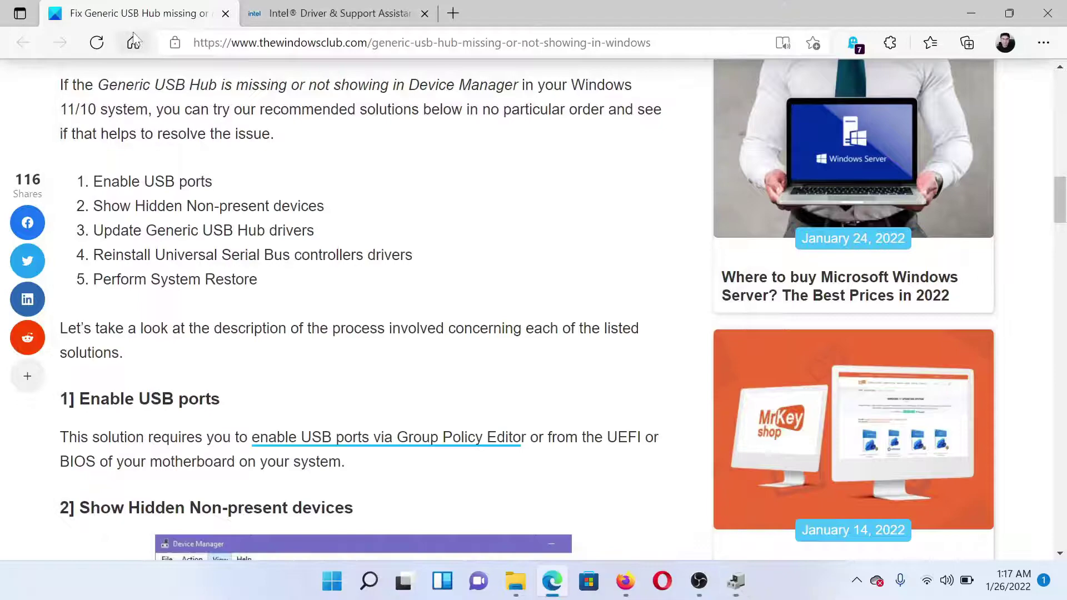
{"action": "scroll", "coordinate": [233, 333], "scroll_direction": "down", "scroll_amount": 2}
{"action": "scroll", "coordinate": [237, 359], "scroll_direction": "down", "scroll_amount": 2}
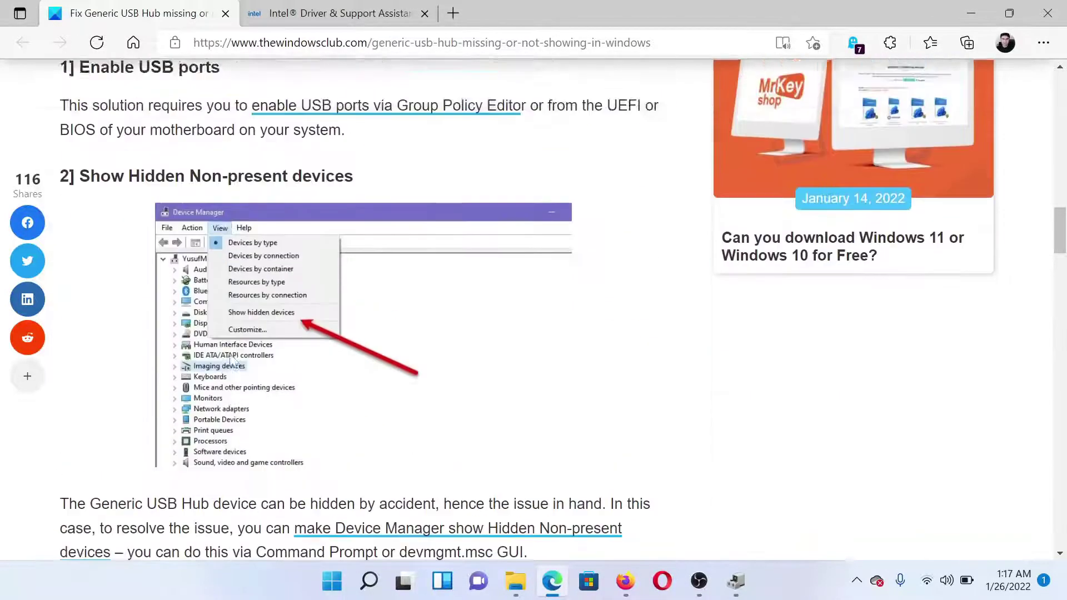
{"action": "scroll", "coordinate": [237, 358], "scroll_direction": "up", "scroll_amount": 3}
{"action": "left_click", "coordinate": [314, 13]}
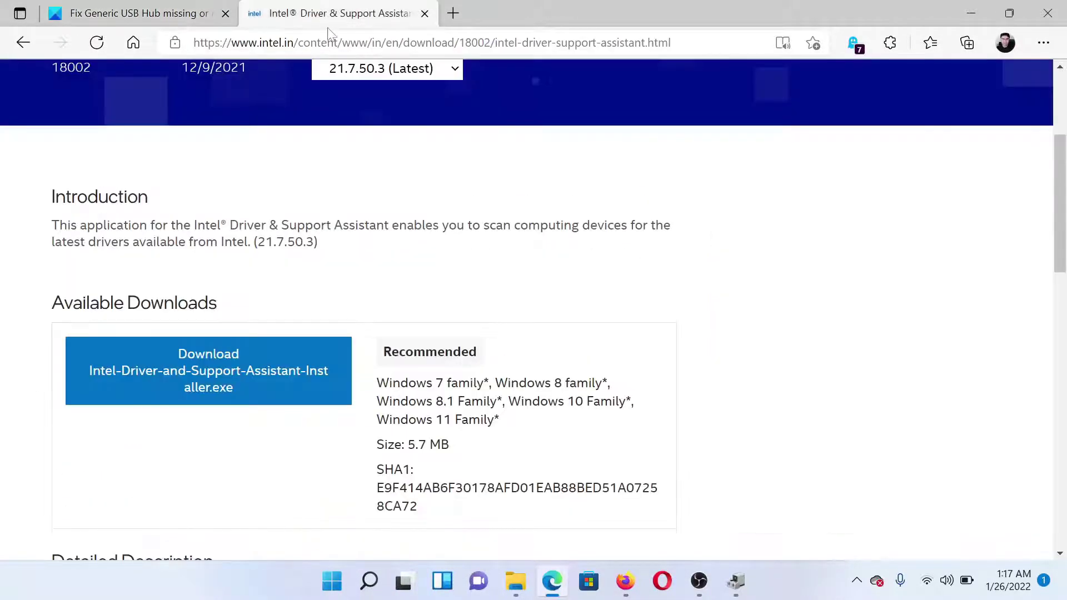
{"action": "scroll", "coordinate": [289, 274], "scroll_direction": "up", "scroll_amount": 3}
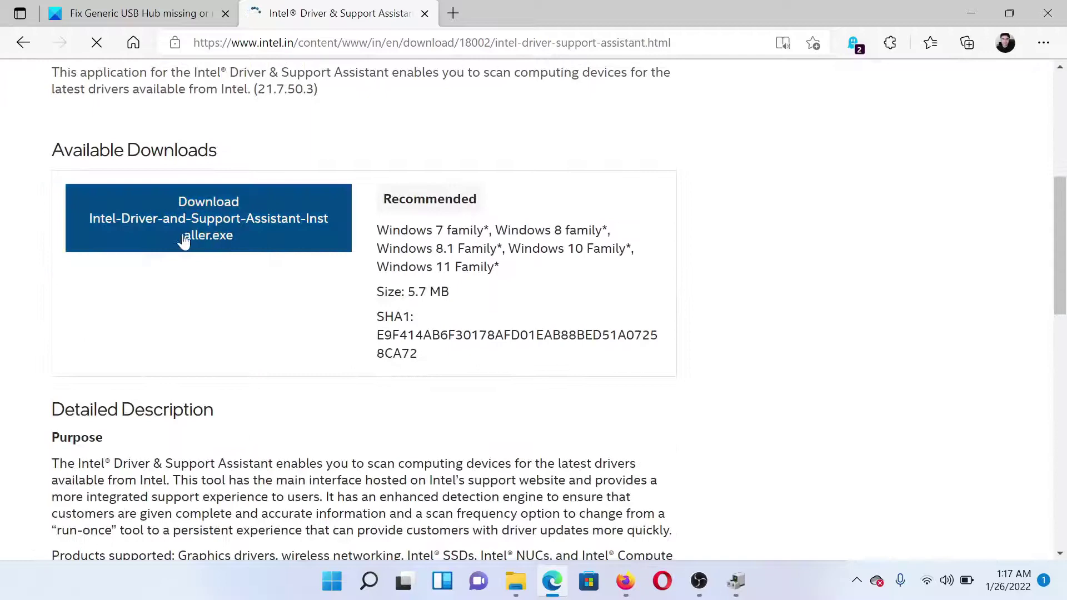
{"action": "scroll", "coordinate": [289, 264], "scroll_direction": "up", "scroll_amount": 3}
{"action": "scroll", "coordinate": [452, 323], "scroll_direction": "up", "scroll_amount": 2}
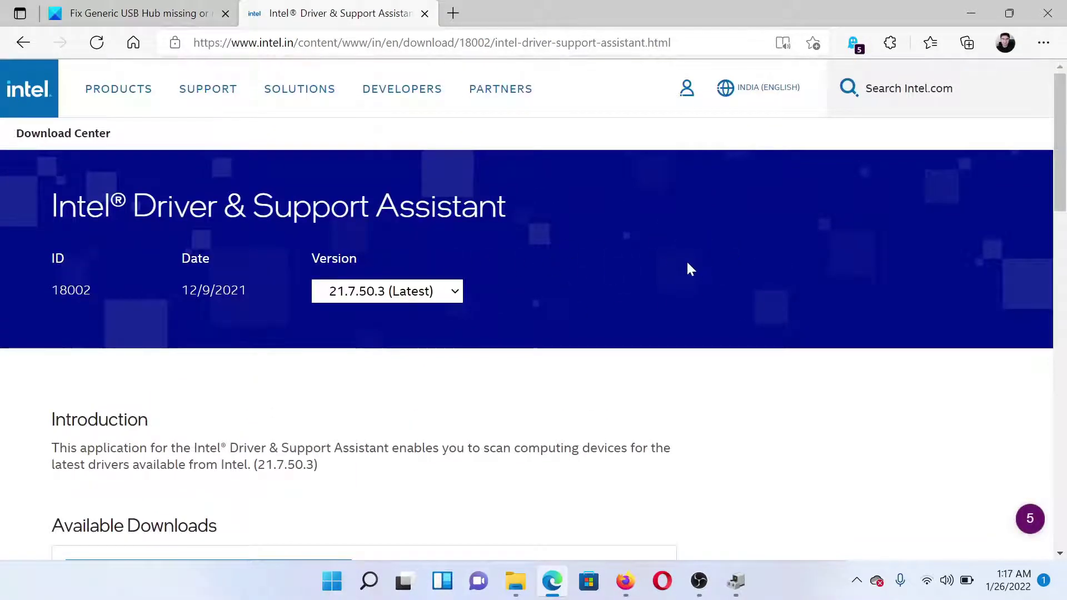
{"action": "left_click", "coordinate": [167, 12]}
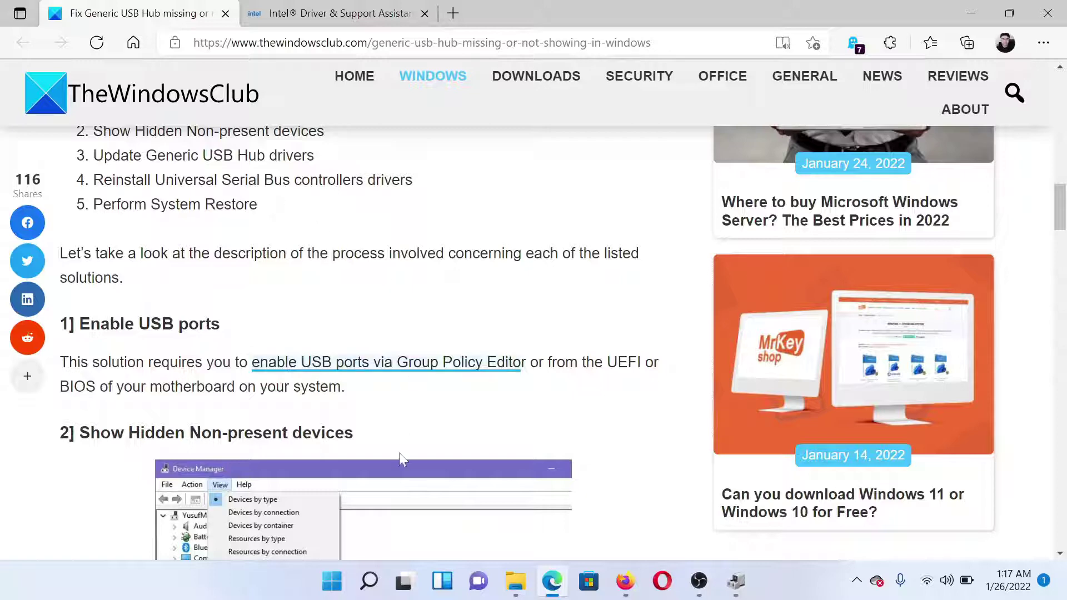
- Search Windows for 'recovery' and open the Control Panel Recovery result
{"action": "left_click", "coordinate": [370, 582]}
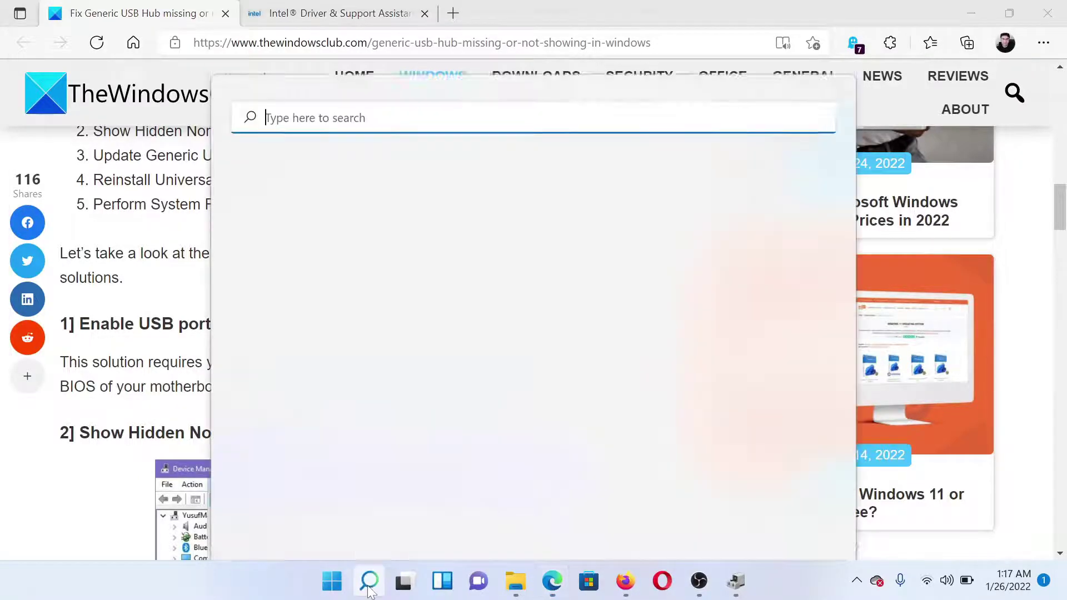
{"action": "type", "text": "recovery"}
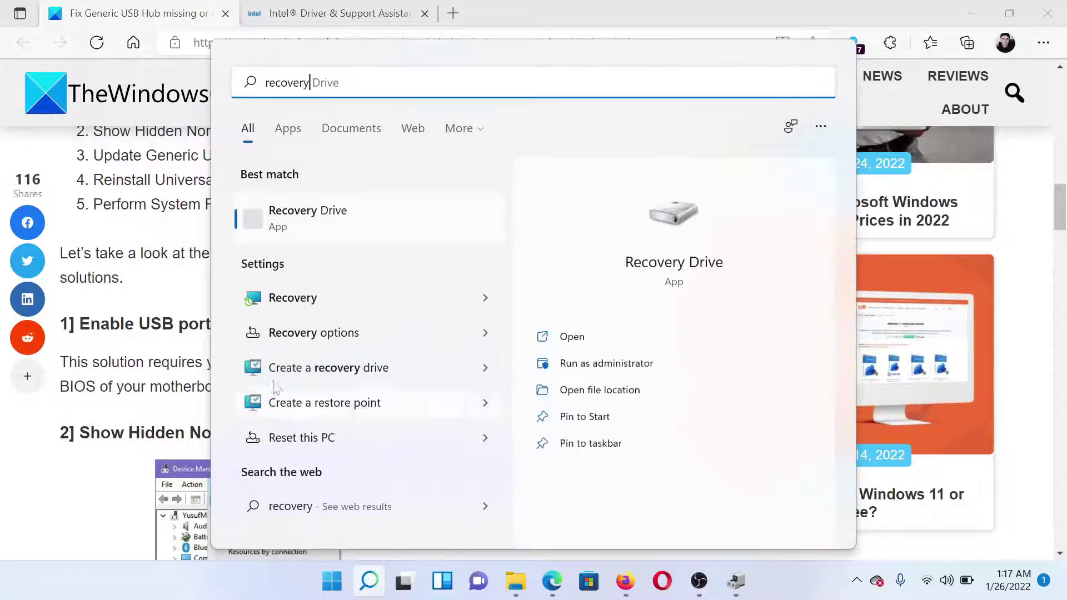
{"action": "left_click", "coordinate": [292, 282]}
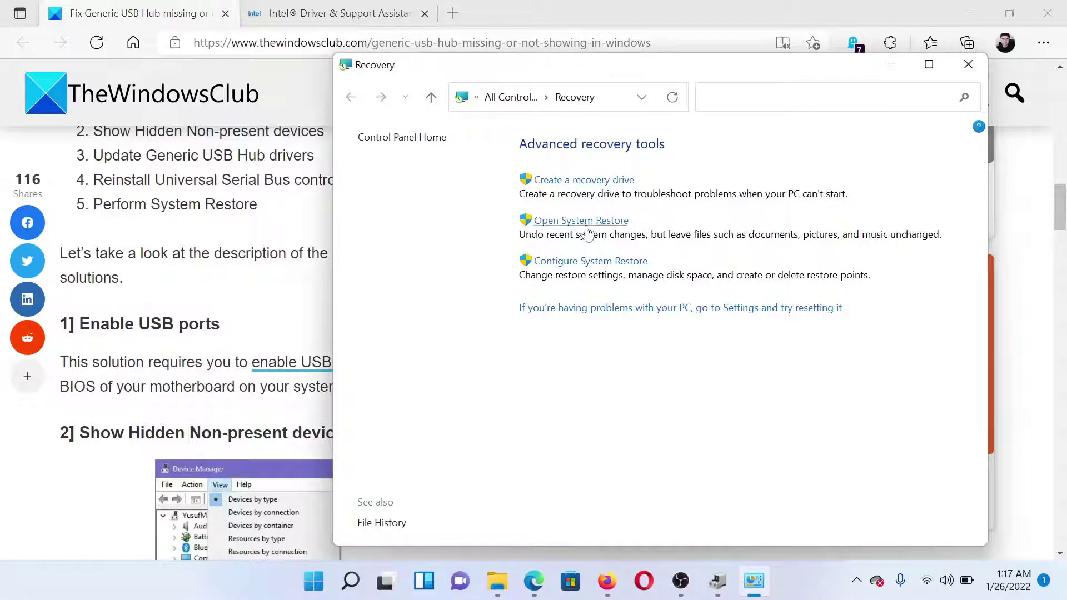
- Start System Restore and choose the 1/24/2022 Automatic Restore Point for drive C:
{"action": "left_click", "coordinate": [586, 221]}
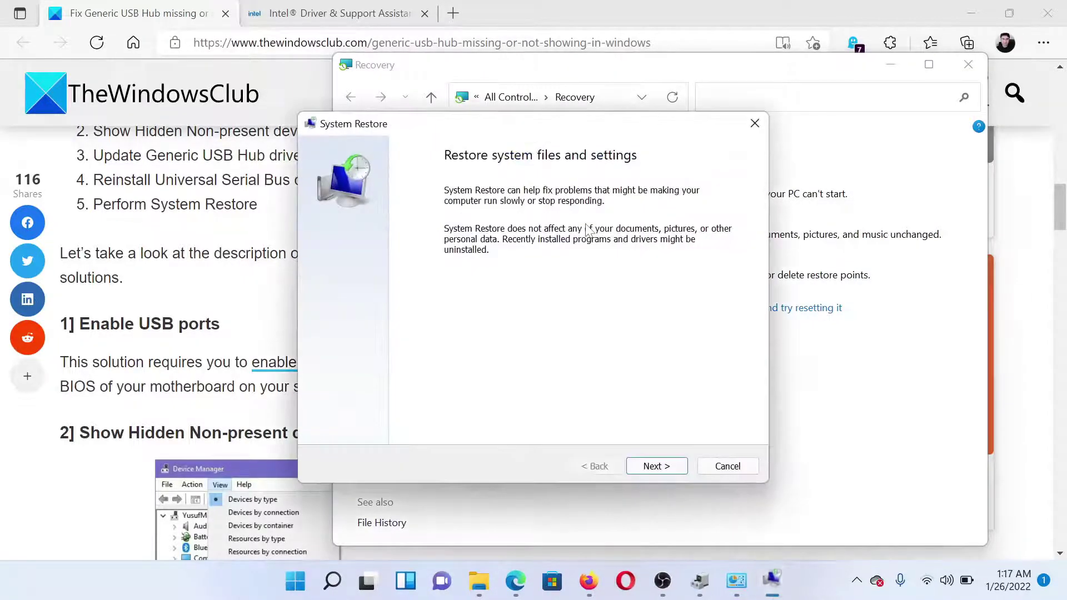
{"action": "left_click", "coordinate": [650, 466]}
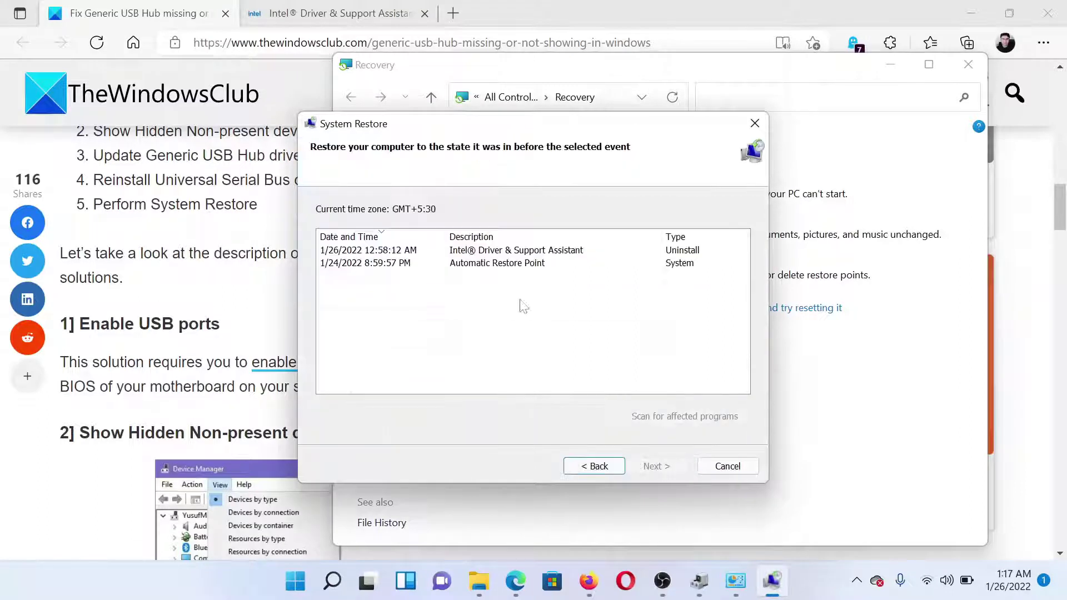
{"action": "left_click", "coordinate": [412, 251]}
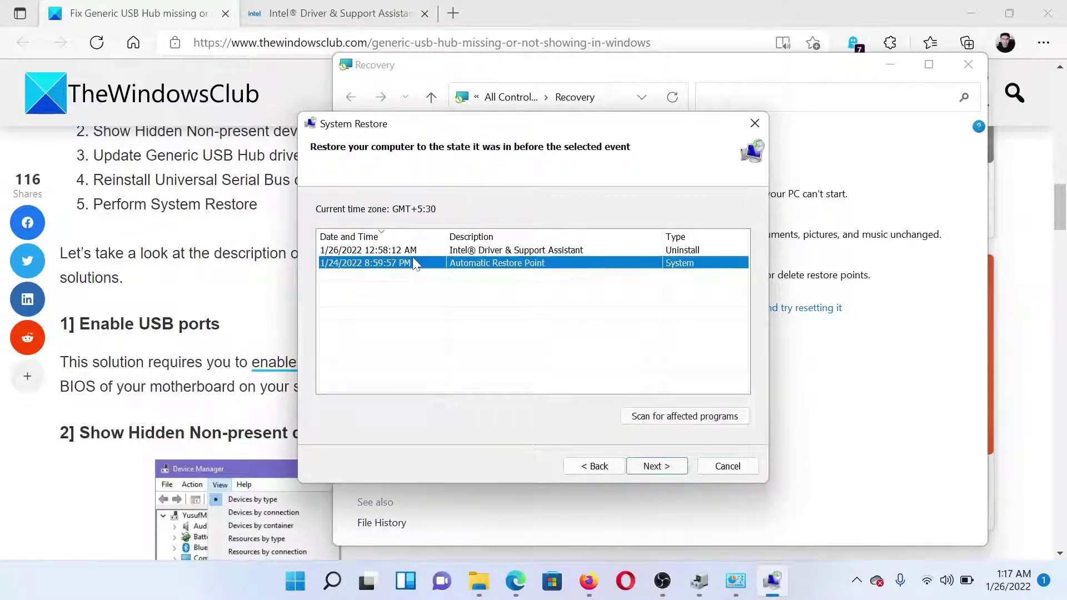
{"action": "left_click", "coordinate": [656, 468]}
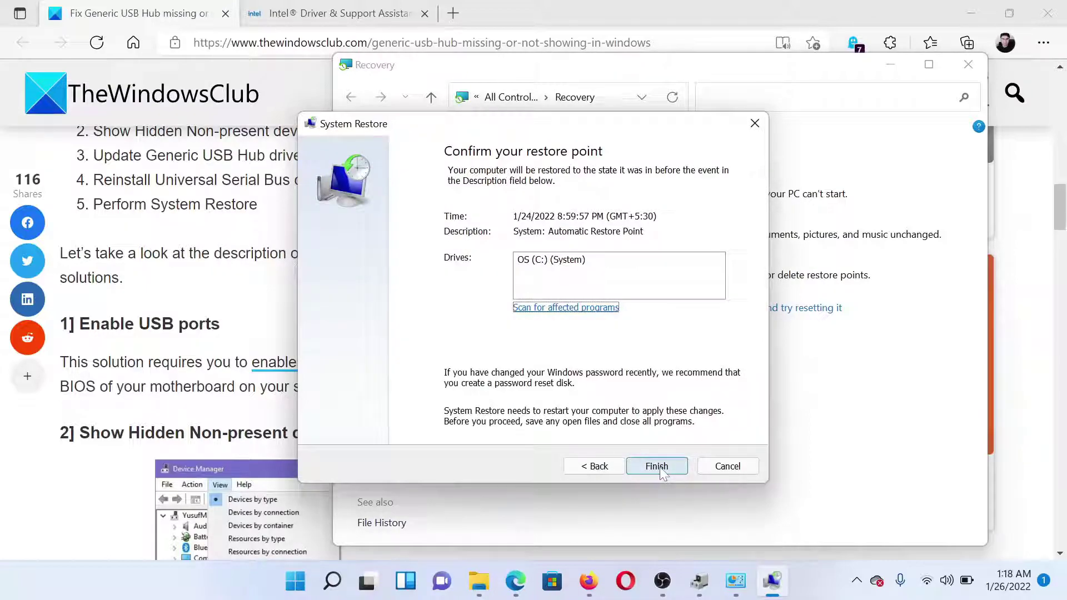
{"action": "scroll", "coordinate": [222, 365], "scroll_direction": "up", "scroll_amount": 5}
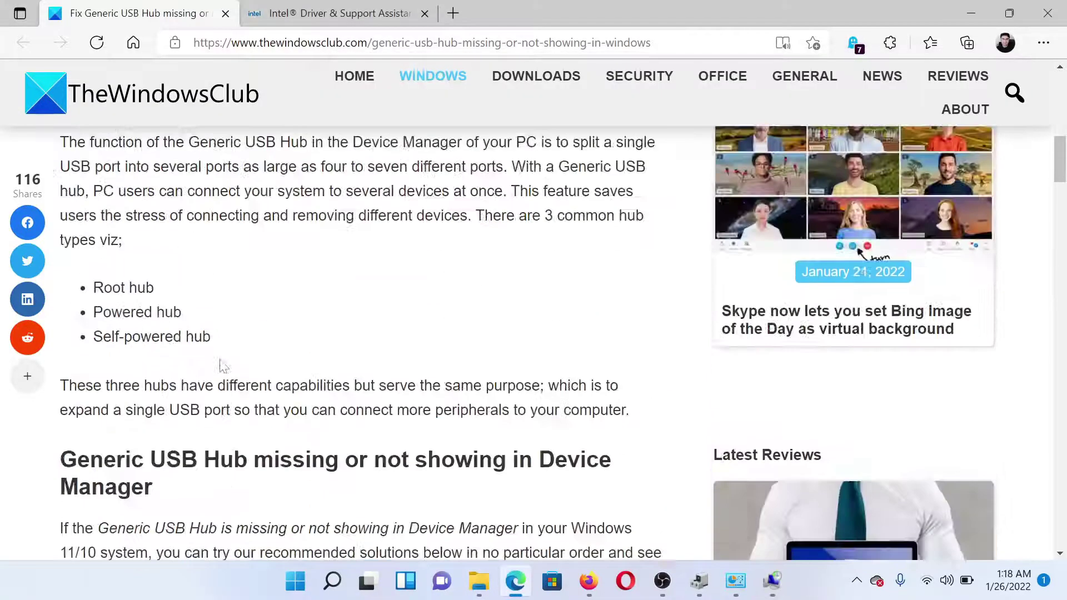
{"action": "scroll", "coordinate": [223, 365], "scroll_direction": "up", "scroll_amount": 5}
{"action": "scroll", "coordinate": [223, 365], "scroll_direction": "up", "scroll_amount": 2}
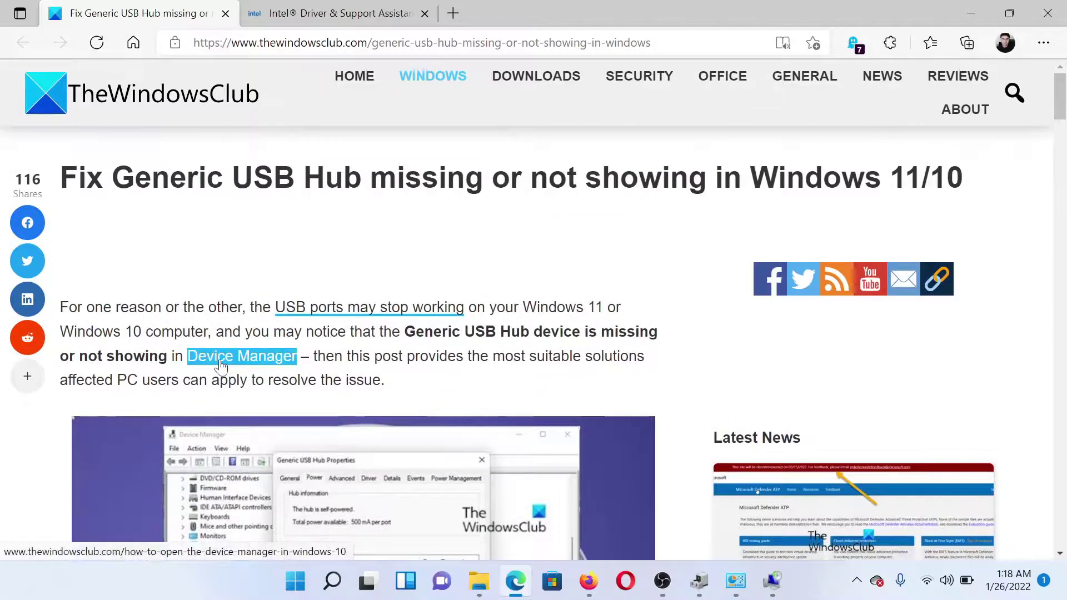